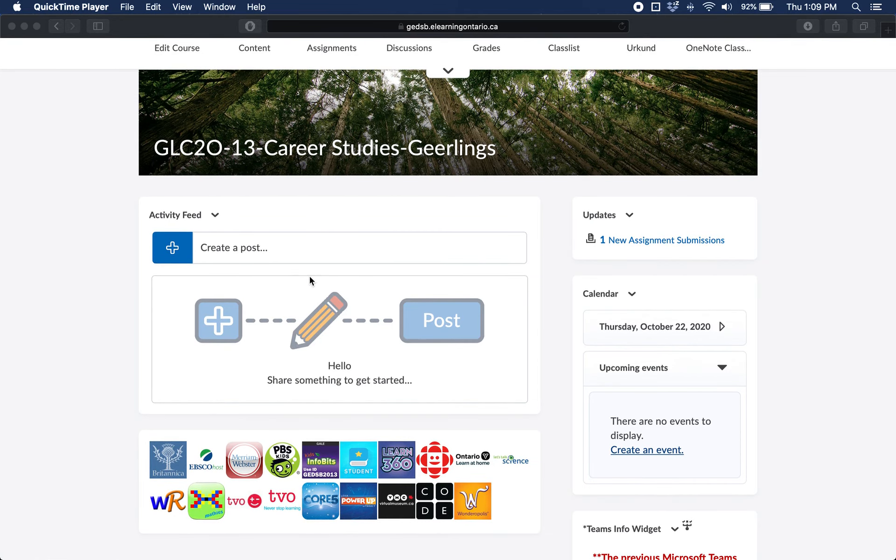
Start a new message post in the course's Activity Feed
click(270, 244)
click(234, 260)
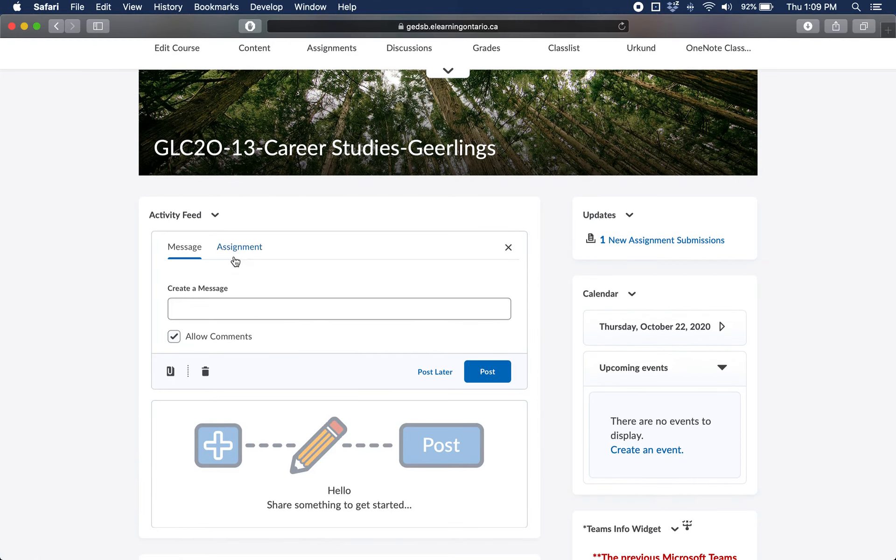
scroll(290, 320, down, 2)
scroll(290, 320, down, 1)
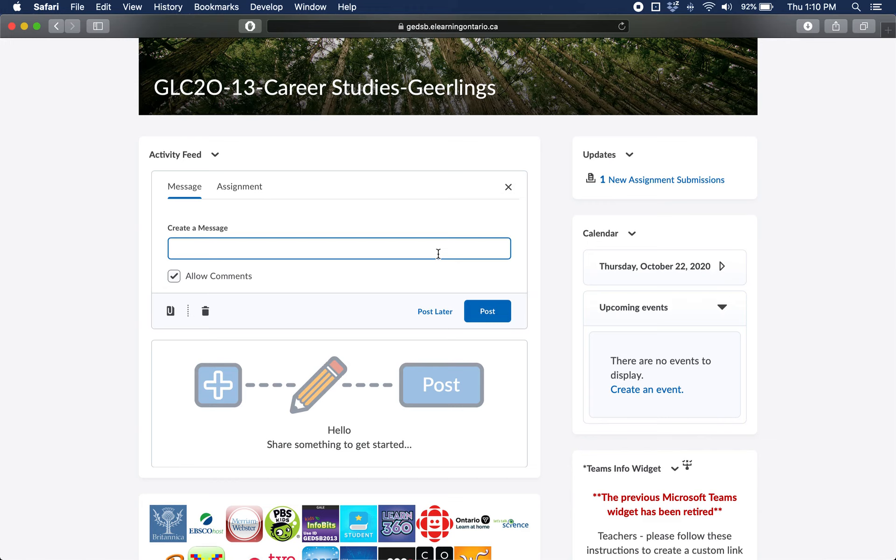
click(303, 250)
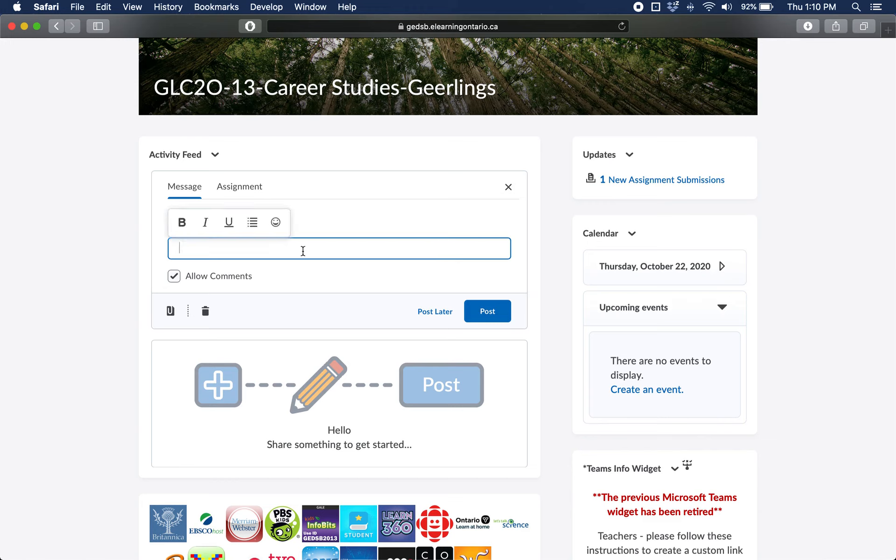
click(72, 259)
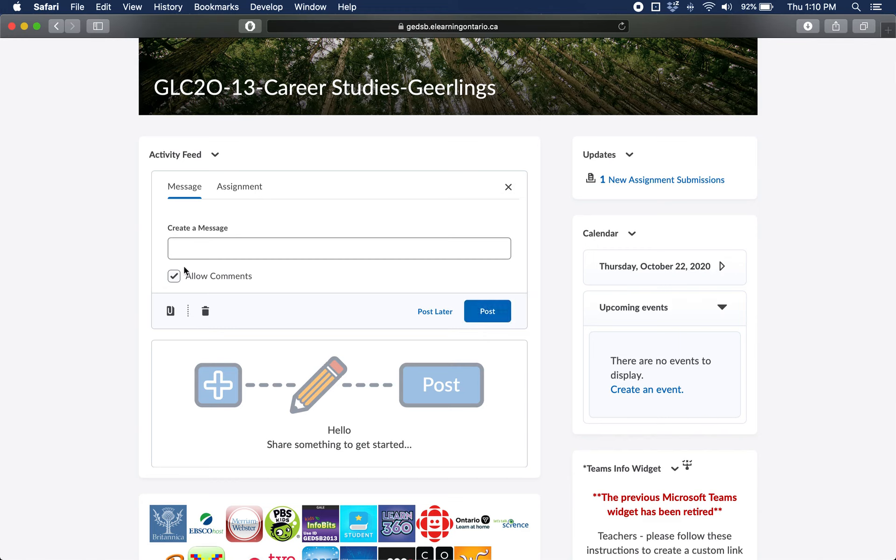
Write the message "Please find the assignment attached that we discussed in class!" and keep comments allowed on the post
click(189, 253)
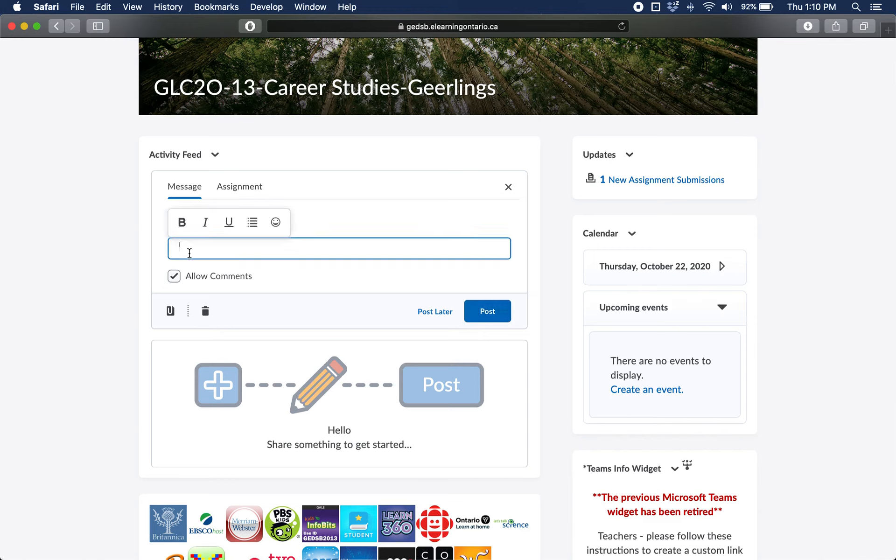
text(Please find the assignment we)
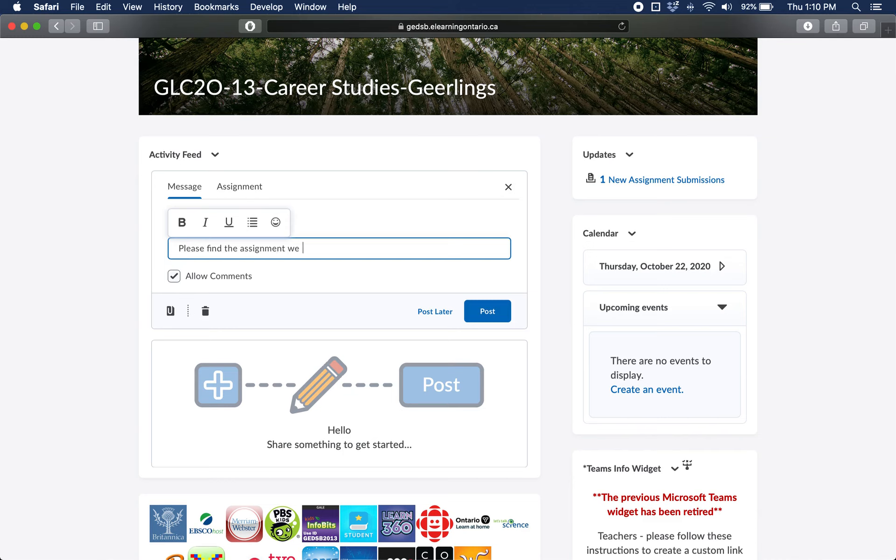
text( discussed in class)
click(290, 247)
text(attached that)
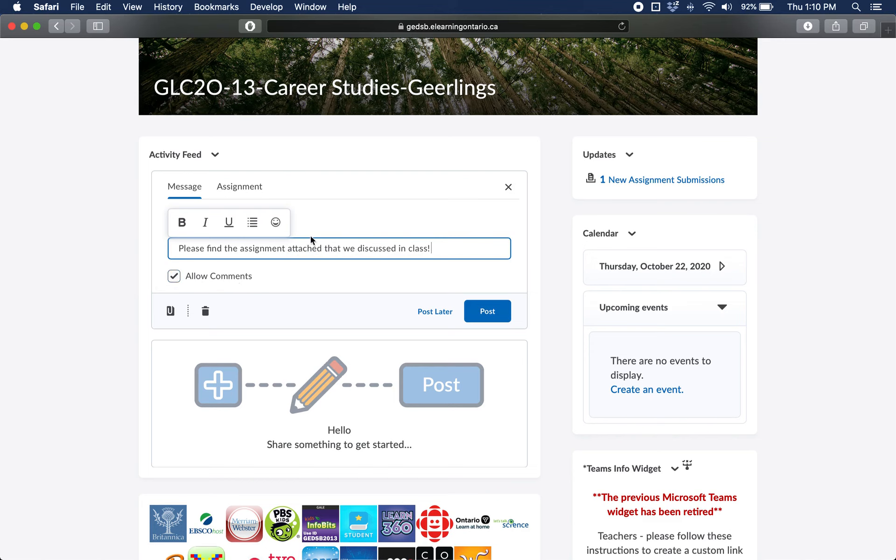
click(171, 277)
click(171, 277)
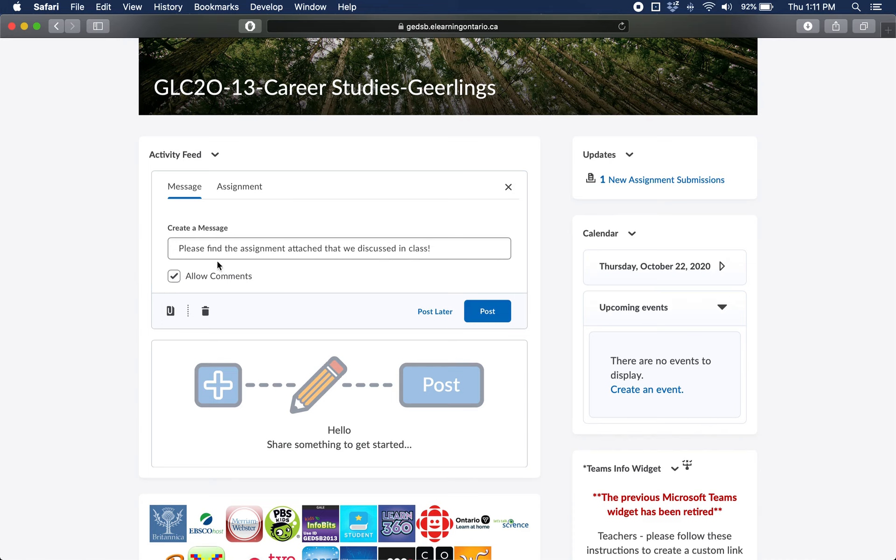
Attach the existing assignment Unit 1 Assignment Part A from the course materials to the message
click(171, 312)
scroll(139, 306, down, 1)
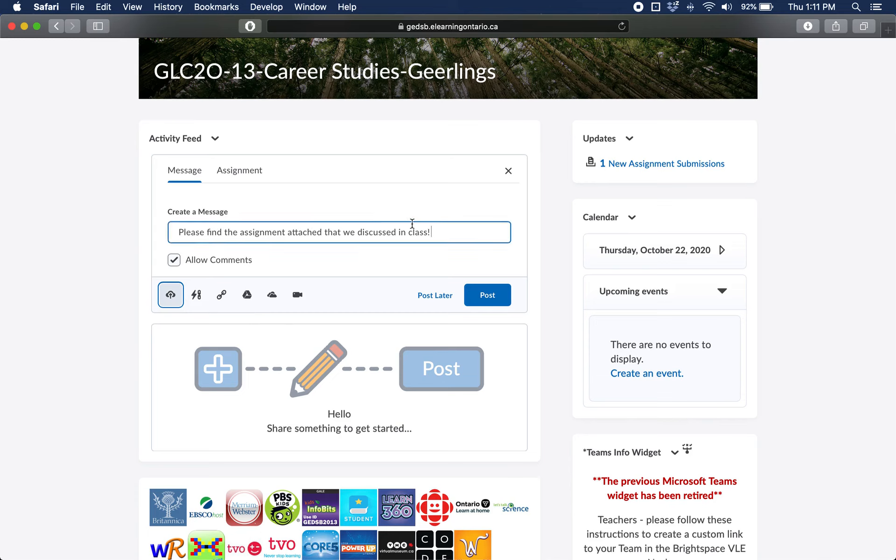
click(197, 297)
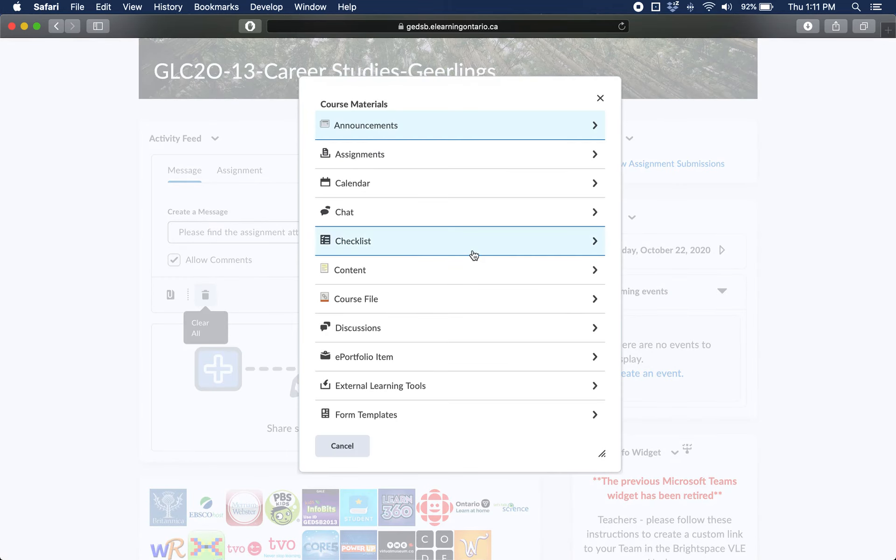
scroll(473, 254, down, 6)
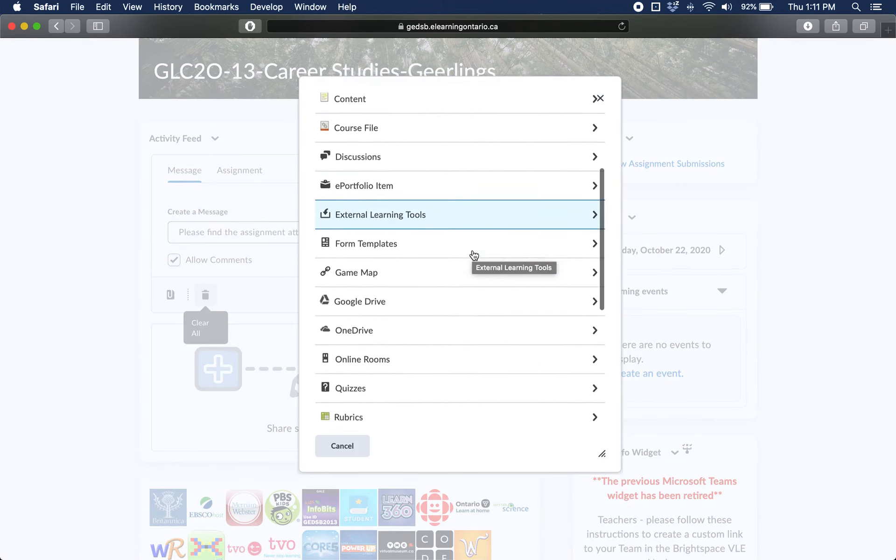
scroll(473, 254, down, 5)
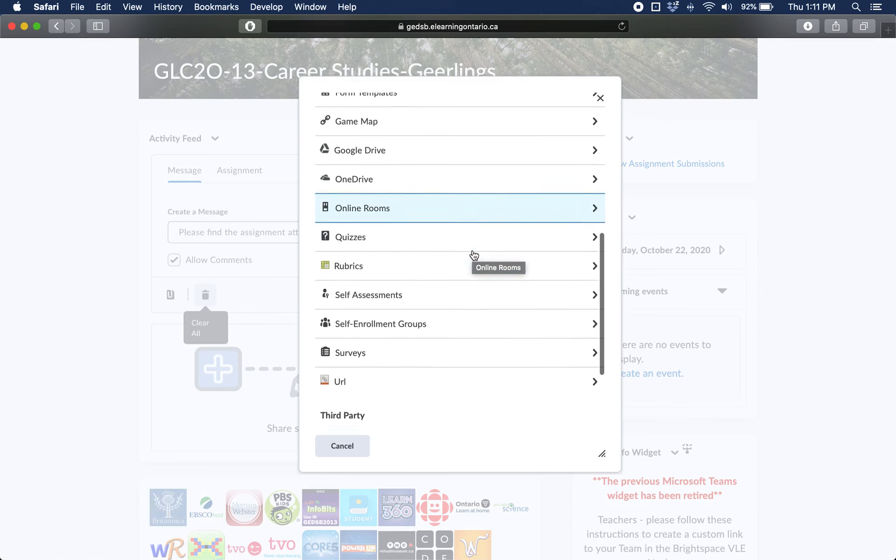
scroll(474, 254, down, 3)
scroll(474, 255, up, 8)
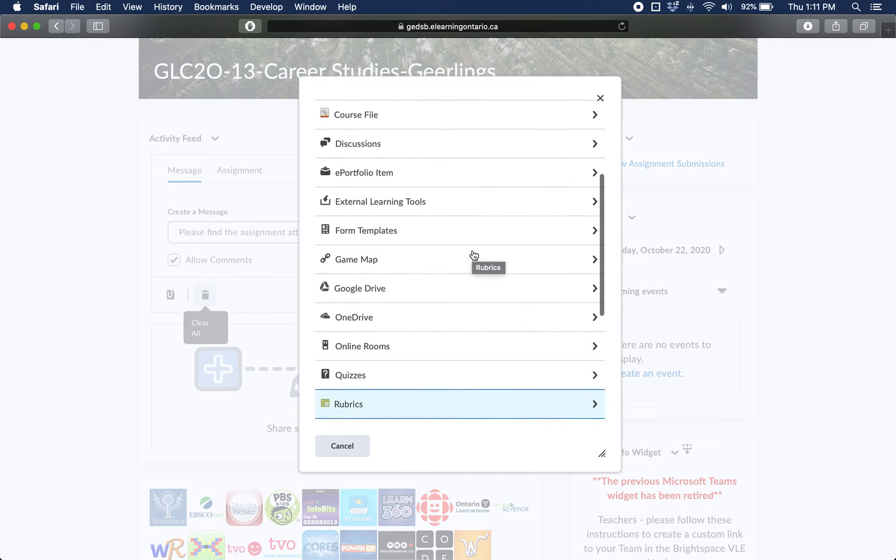
scroll(474, 254, up, 6)
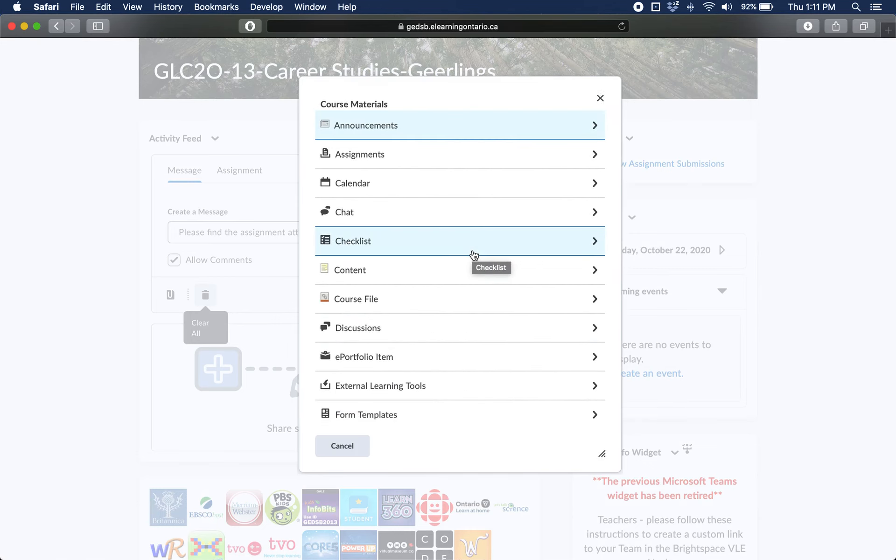
click(416, 160)
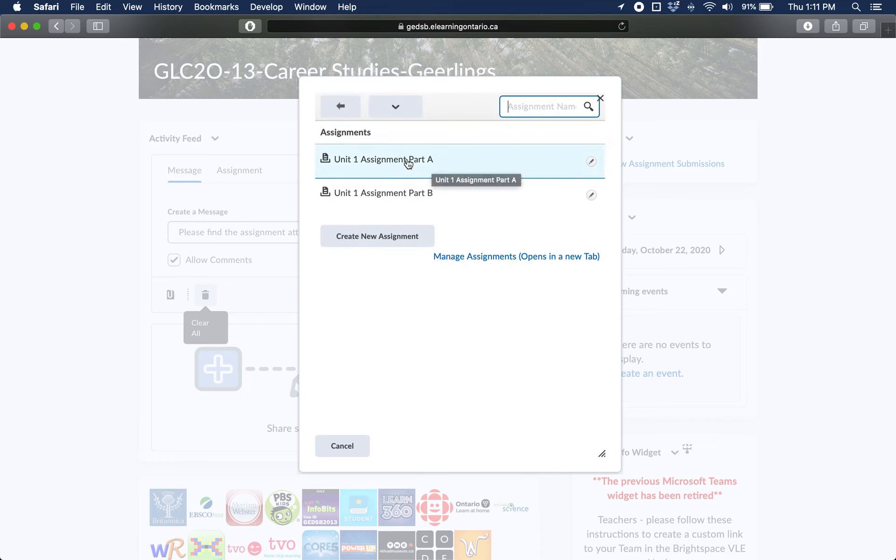
click(408, 162)
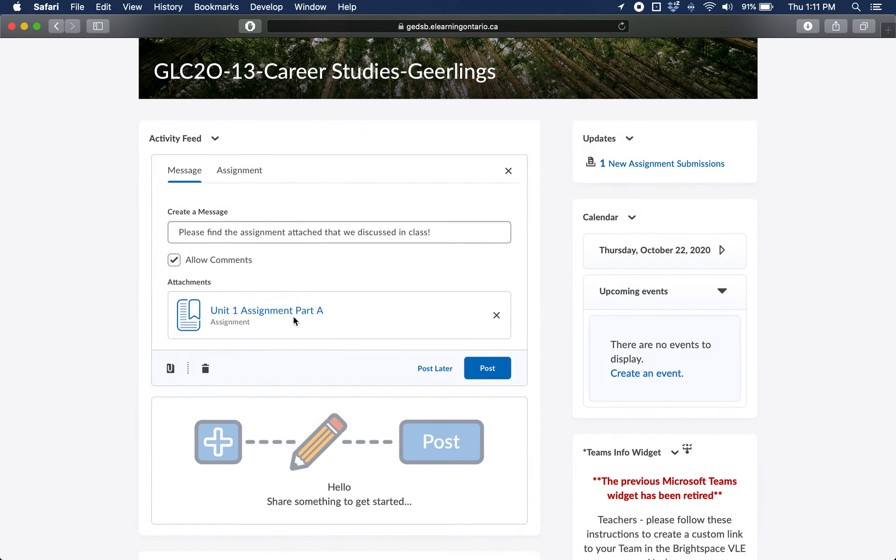
Examine the other types of course materials that can be attached to the message, without adding any
scroll(344, 316, up, 3)
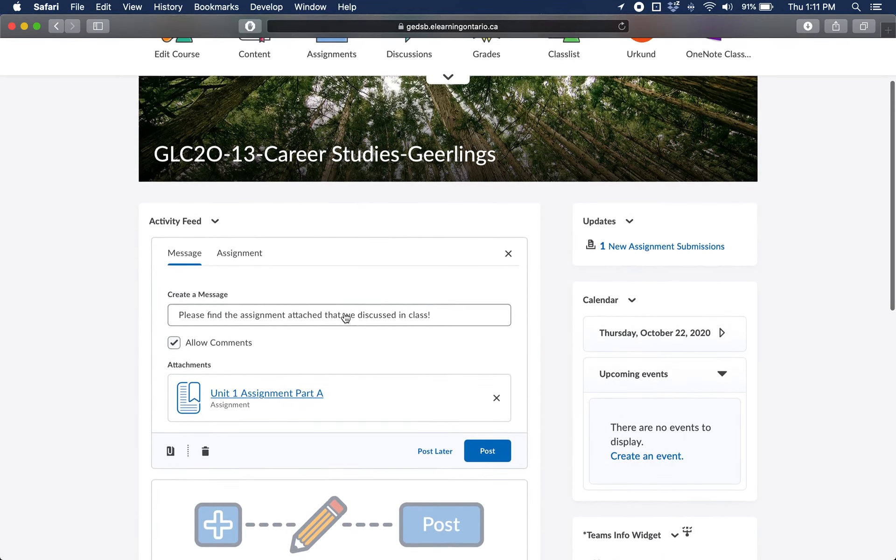
click(463, 326)
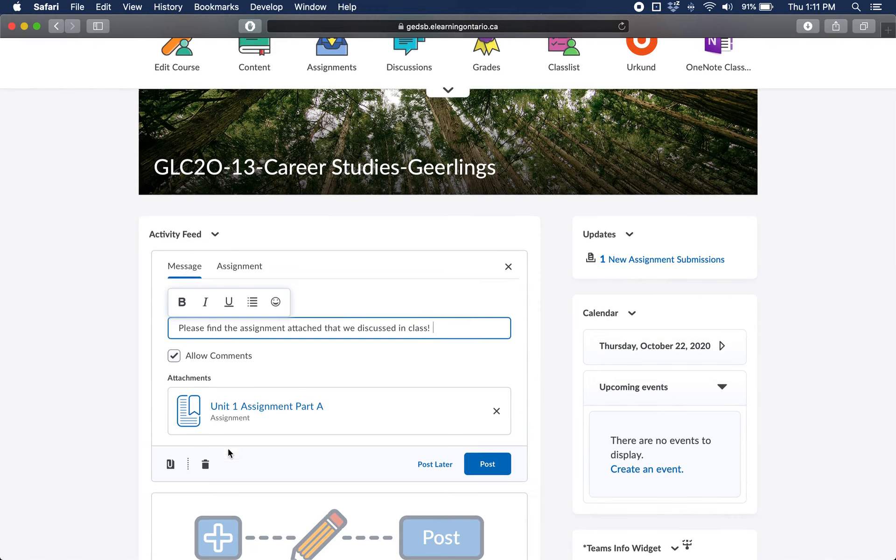
click(170, 464)
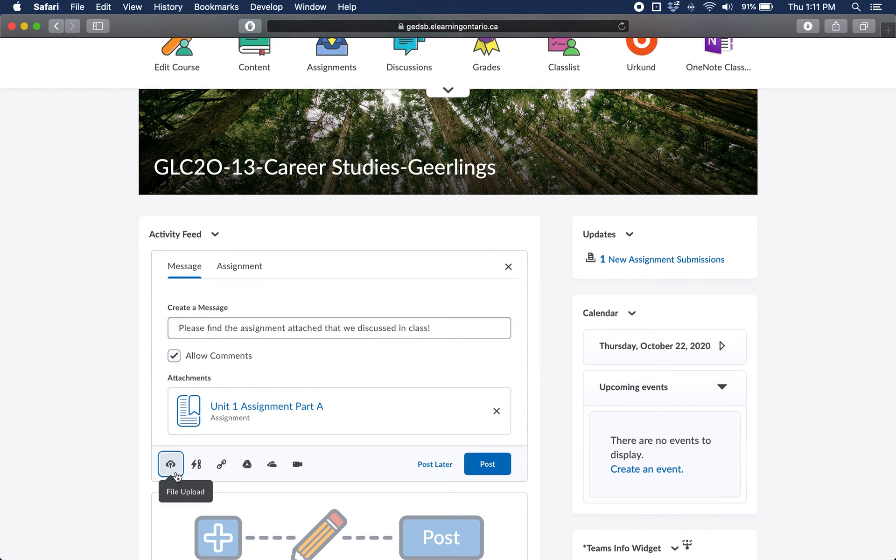
click(194, 464)
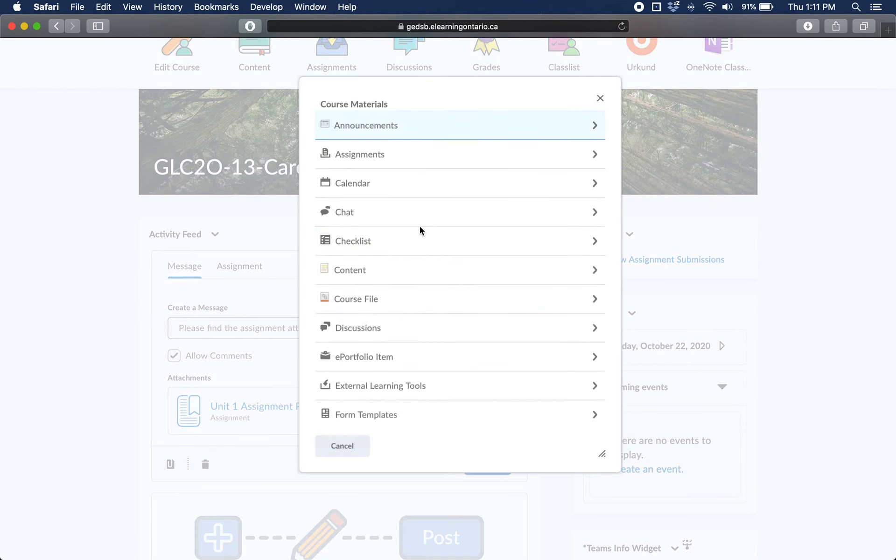
scroll(413, 276, down, 2)
scroll(416, 292, down, 1)
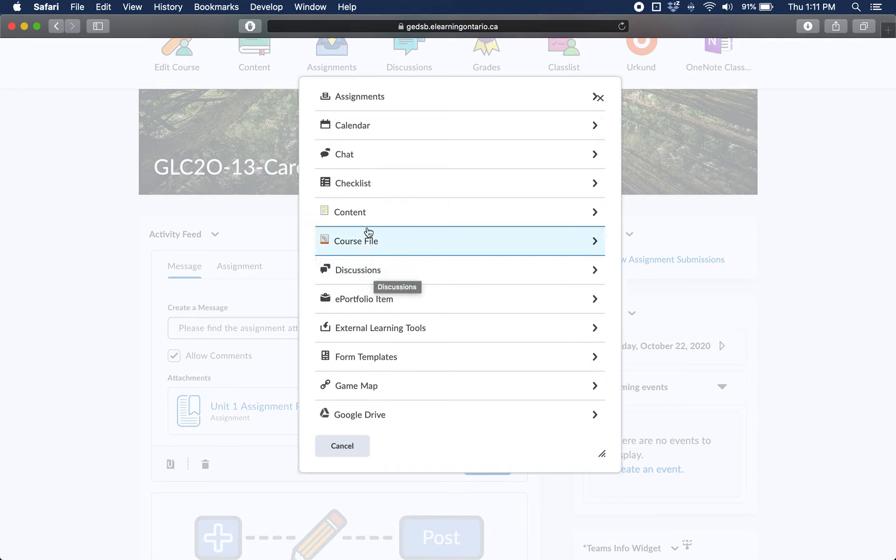
scroll(364, 218, down, 5)
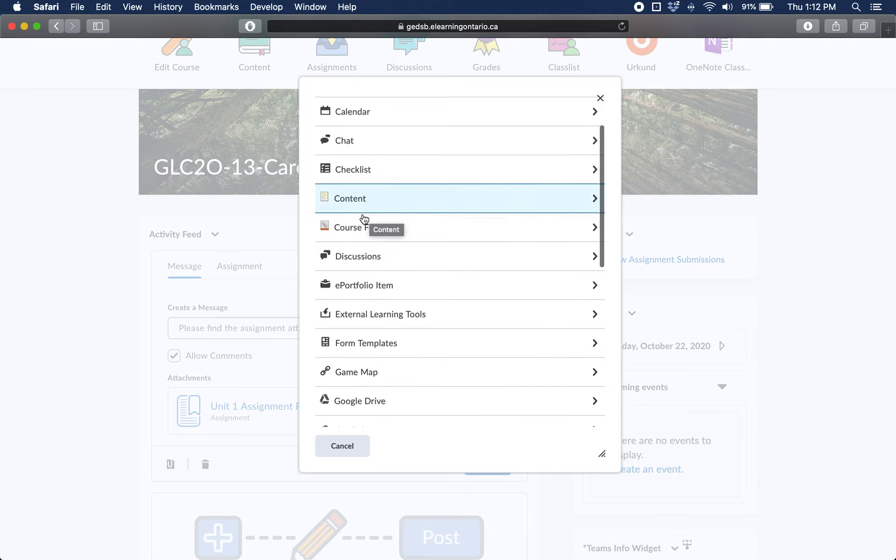
click(349, 452)
scroll(393, 203, up, 3)
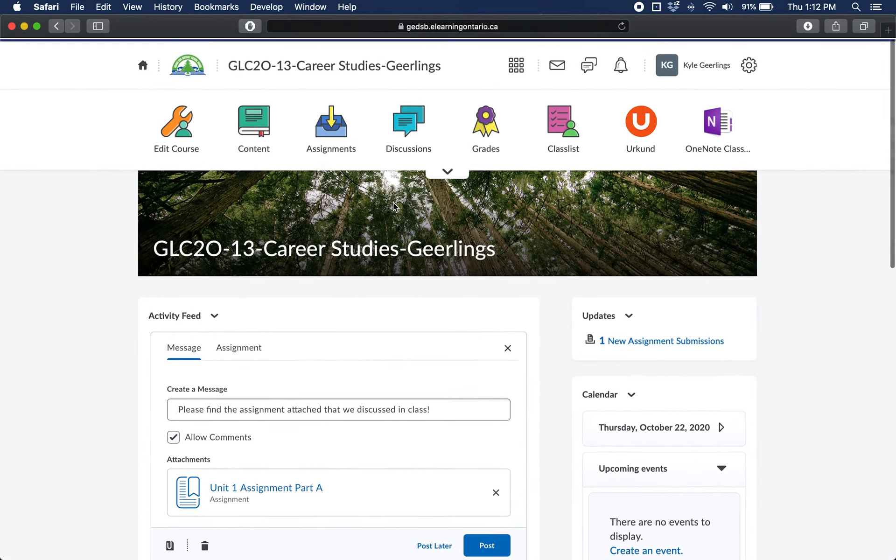
scroll(514, 309, down, 5)
scroll(514, 309, down, 1)
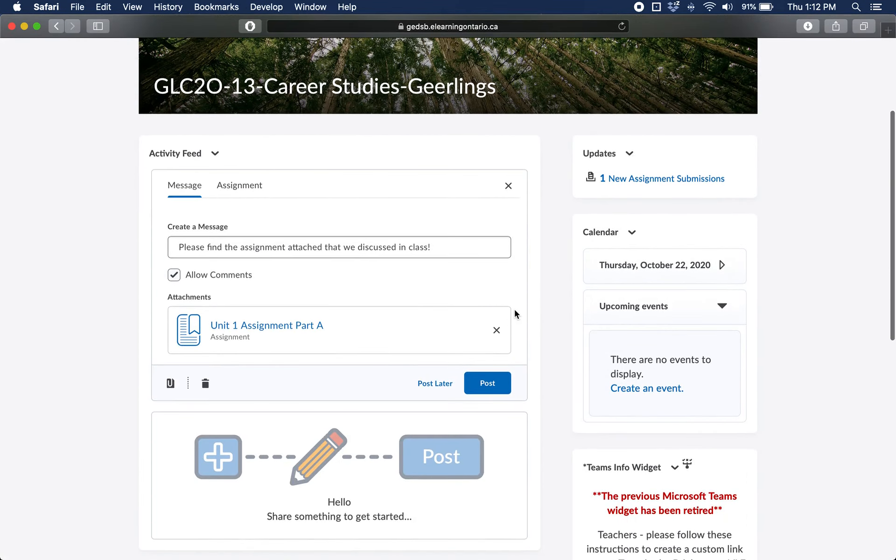
scroll(511, 310, up, 4)
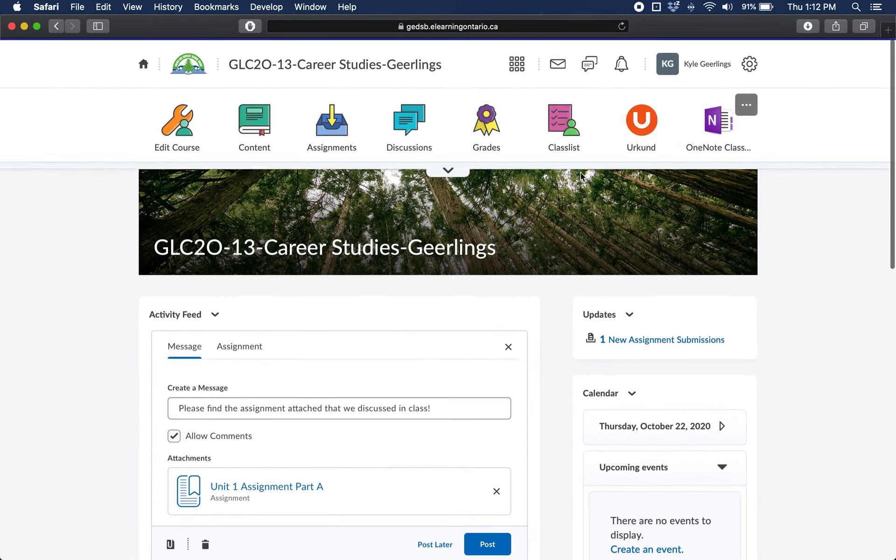
scroll(502, 290, down, 5)
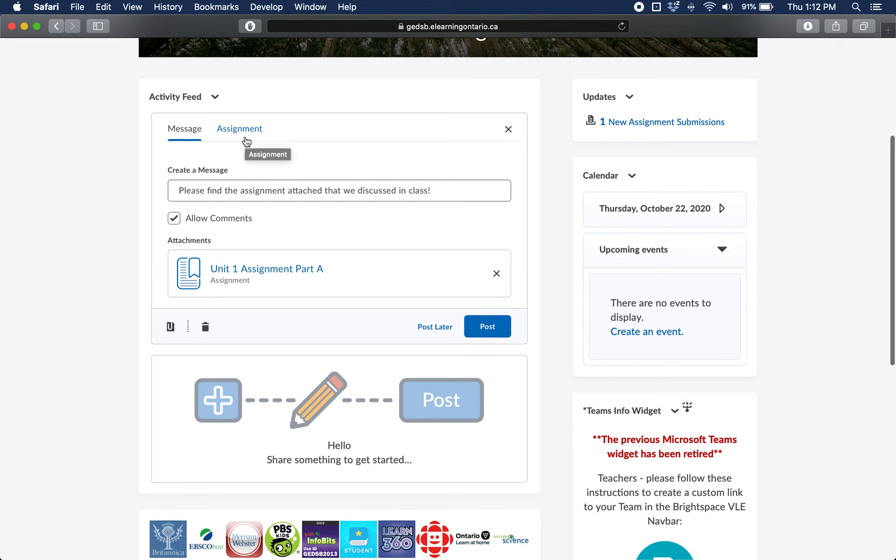
scroll(246, 142, up, 1)
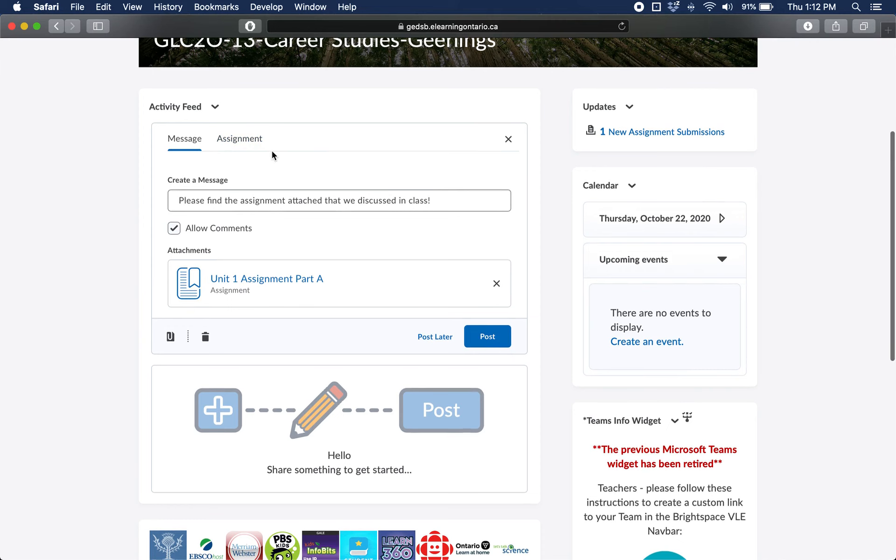
scroll(271, 150, up, 5)
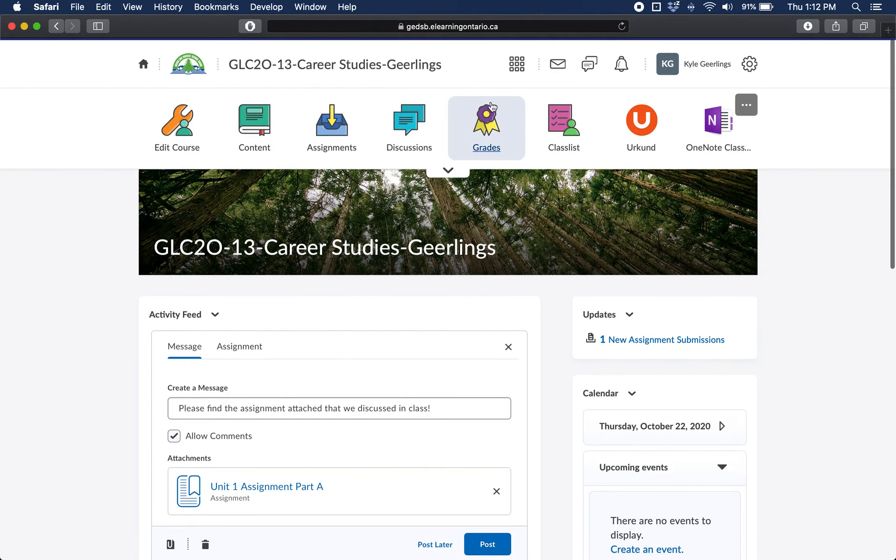
Publish the message with its attached assignment to the Activity Feed and review the new post
scroll(417, 222, down, 2)
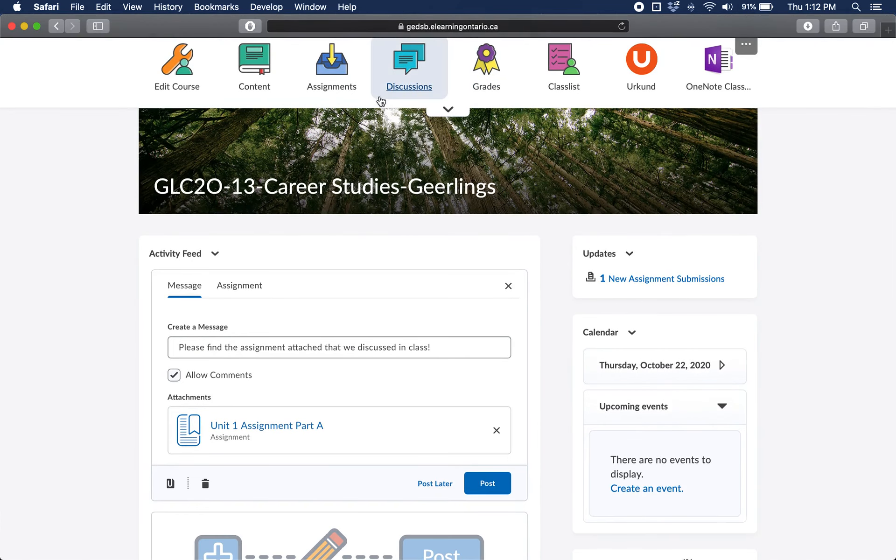
scroll(406, 338, down, 1)
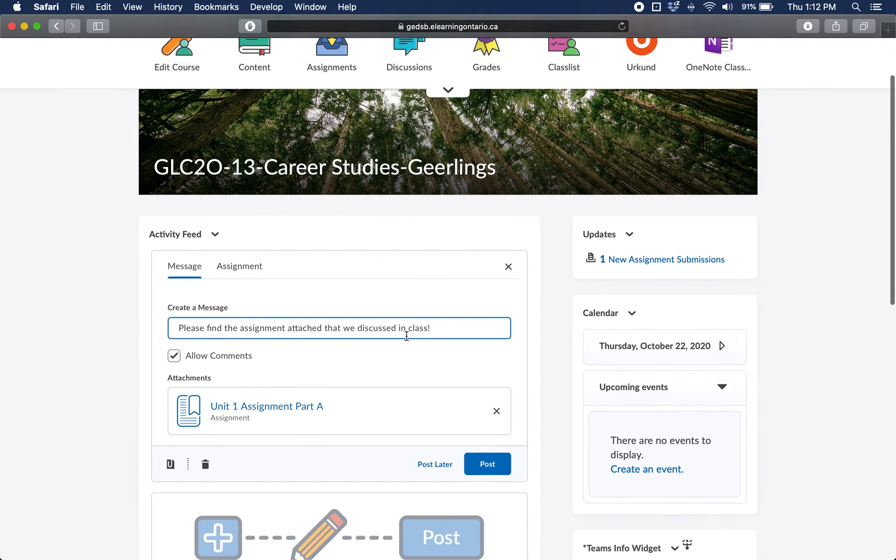
scroll(401, 336, down, 3)
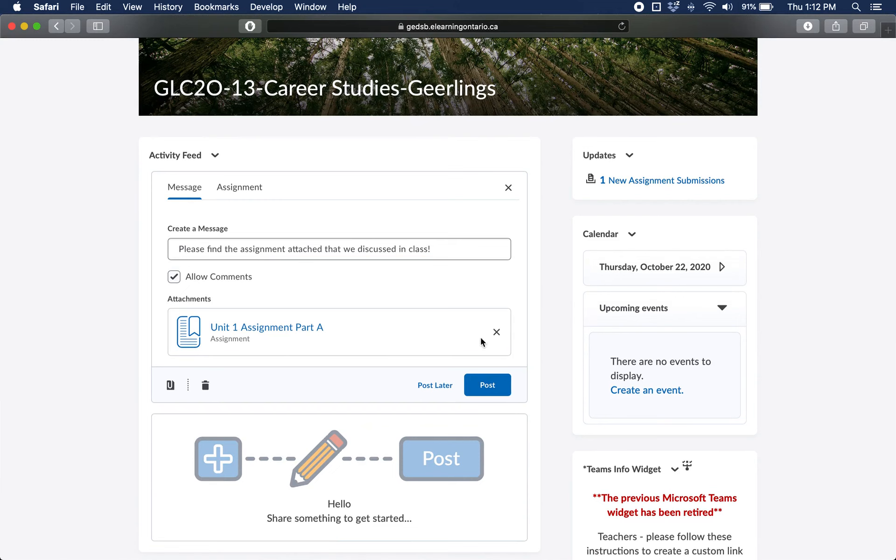
click(485, 385)
scroll(421, 325, down, 1)
scroll(421, 326, down, 2)
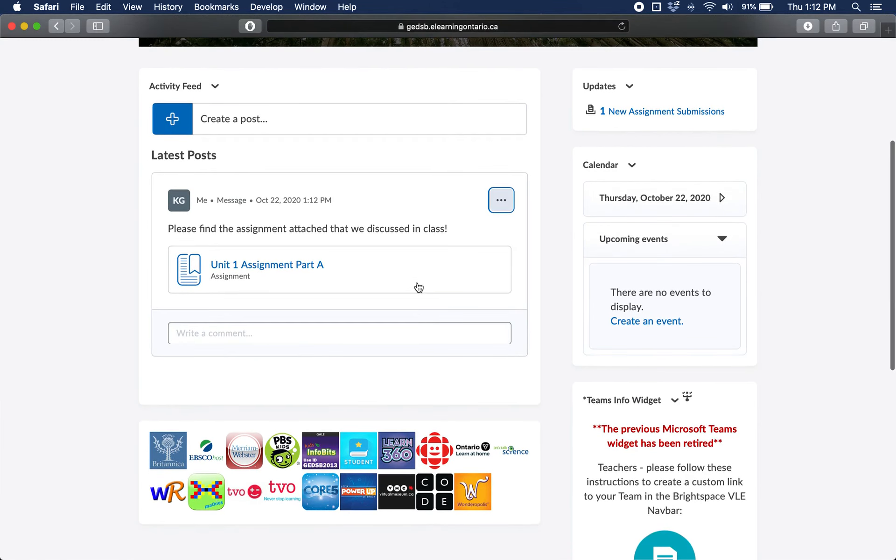
click(261, 335)
click(332, 227)
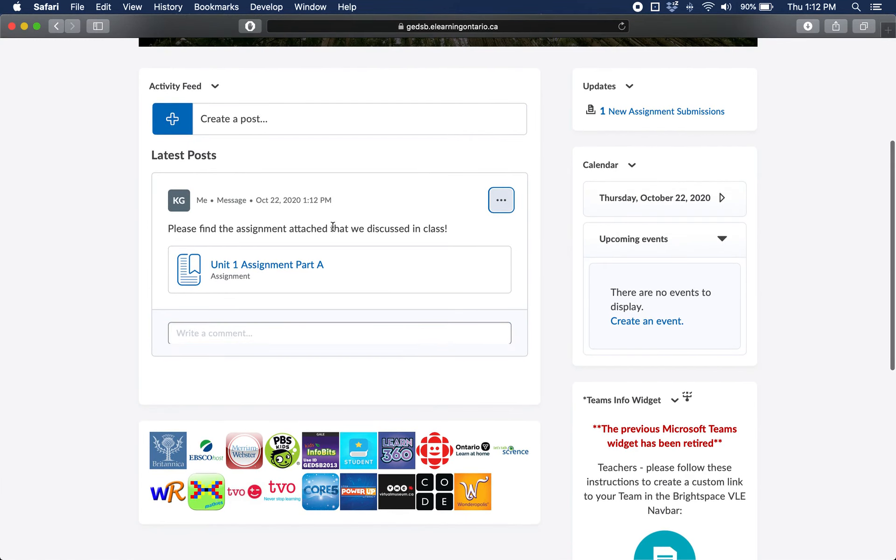
scroll(439, 235, up, 1)
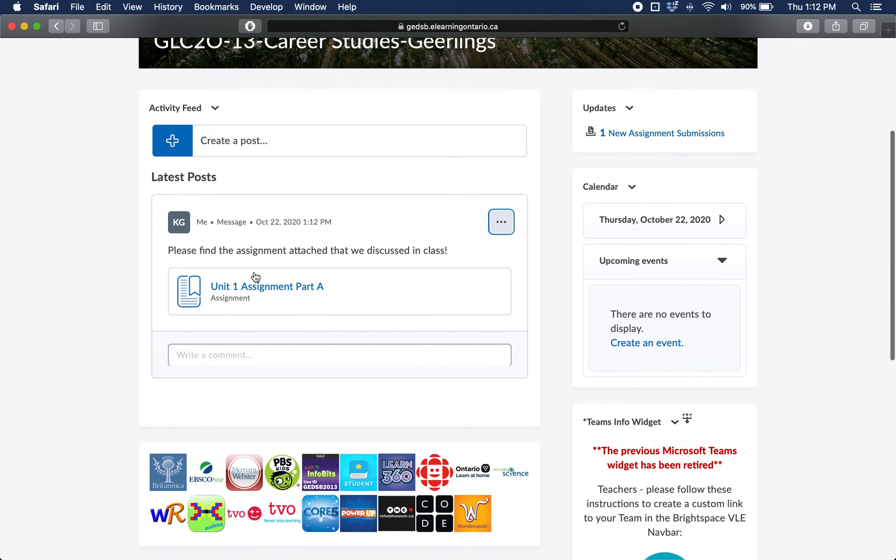
scroll(256, 276, up, 3)
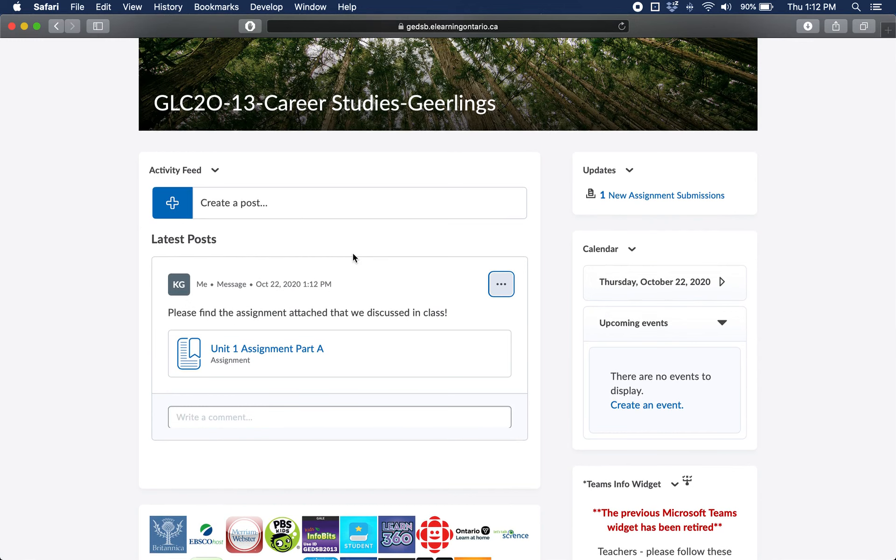
Examine the published message, its attached assignment and the comment field in the Activity Feed on the course homepage
scroll(352, 253, up, 2)
scroll(353, 254, up, 2)
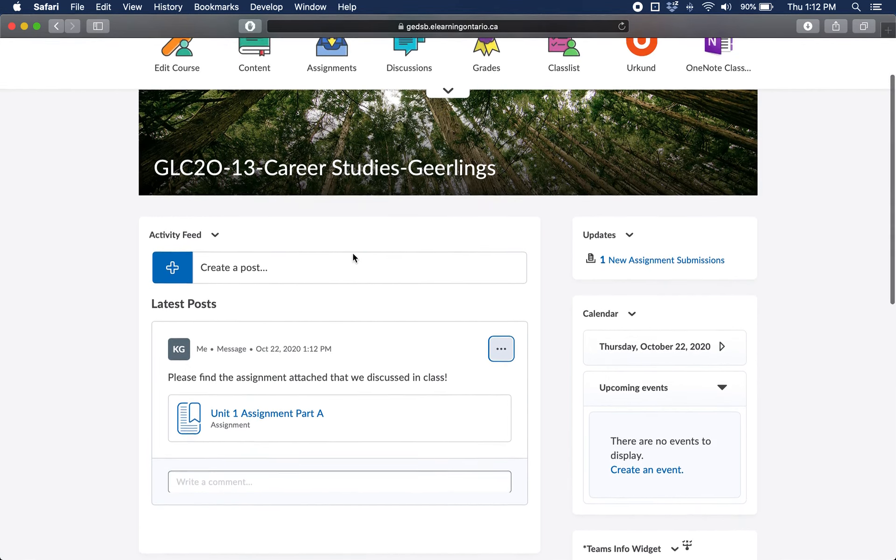
scroll(353, 253, up, 1)
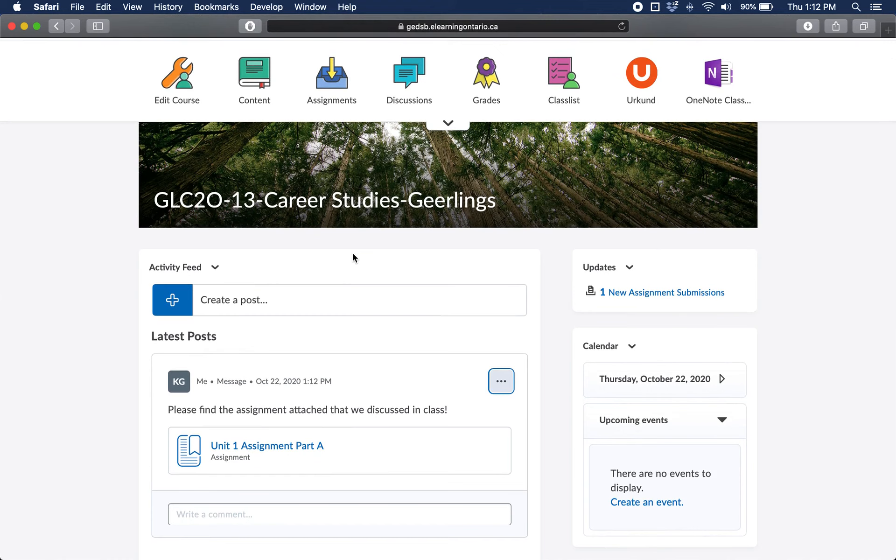
scroll(352, 254, down, 2)
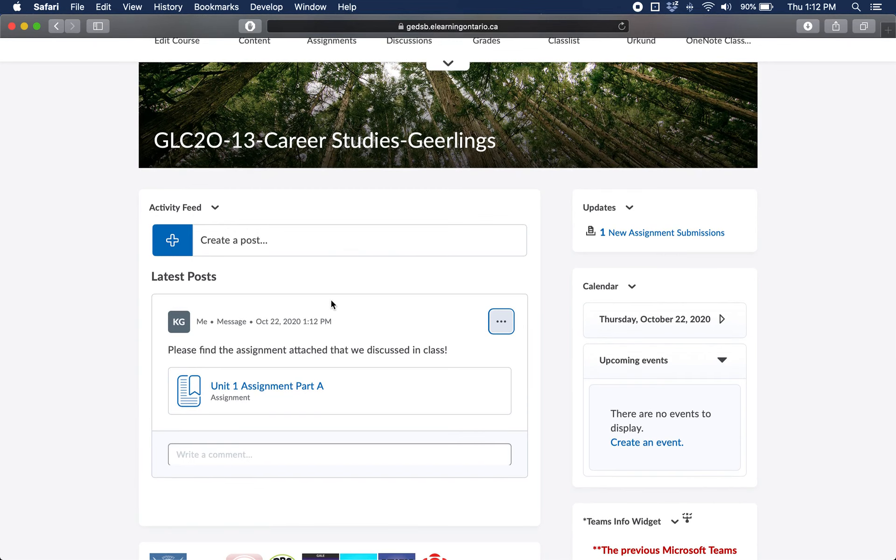
scroll(331, 300, down, 1)
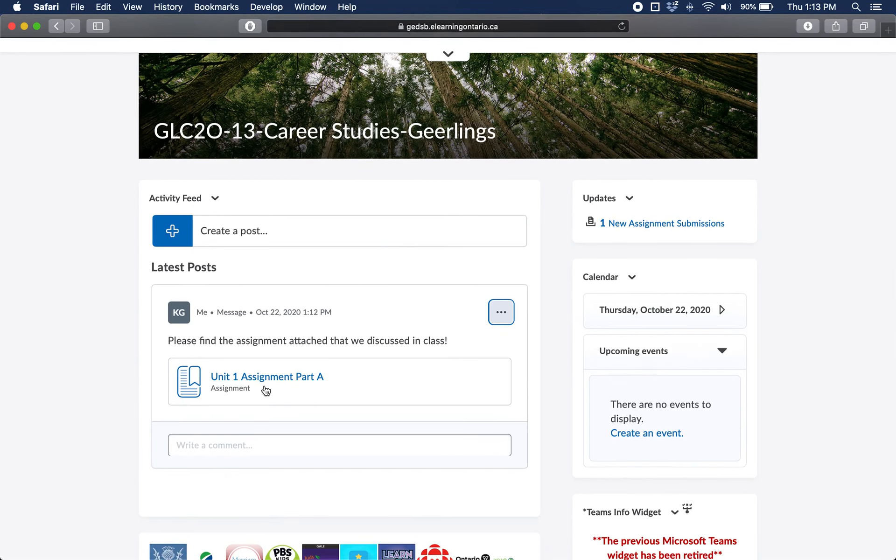
scroll(265, 391, down, 1)
click(249, 415)
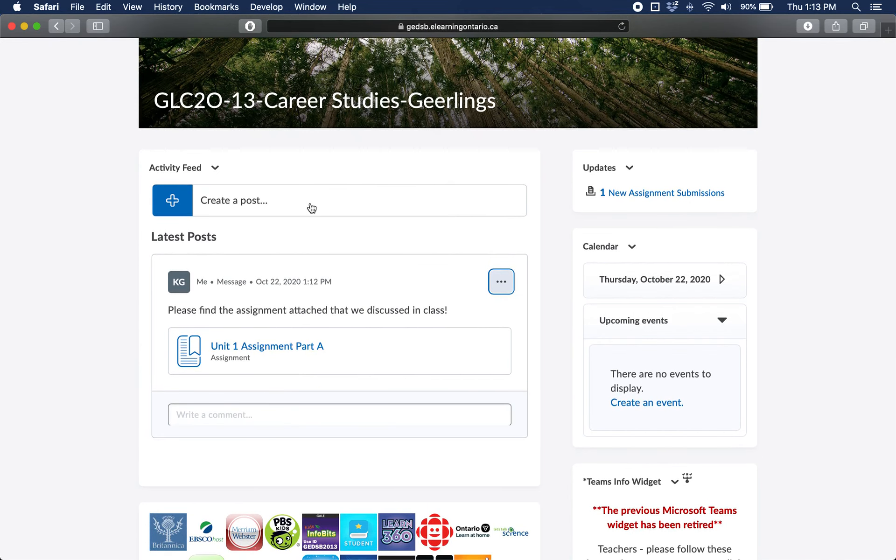
Save the Activity Feed's commenting and posting settings with comments on posts enabled and learners not allowed to create posts
click(220, 171)
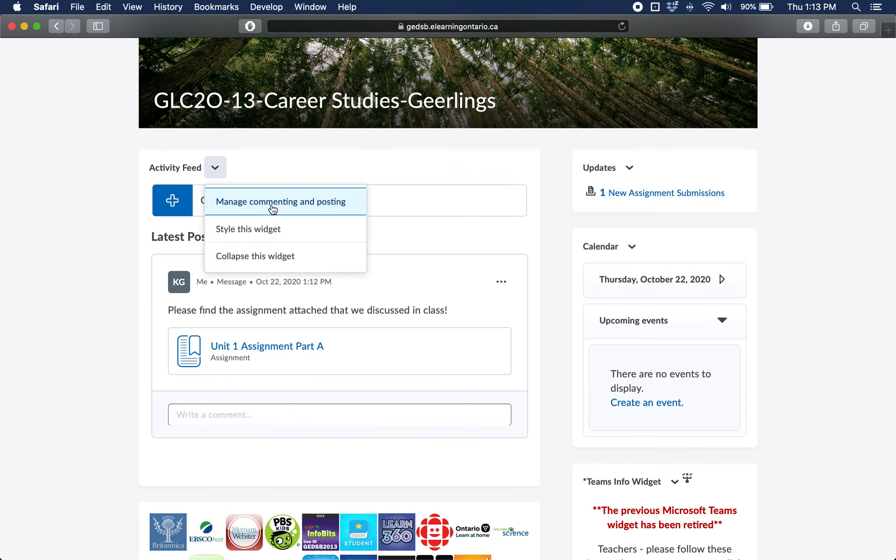
click(276, 208)
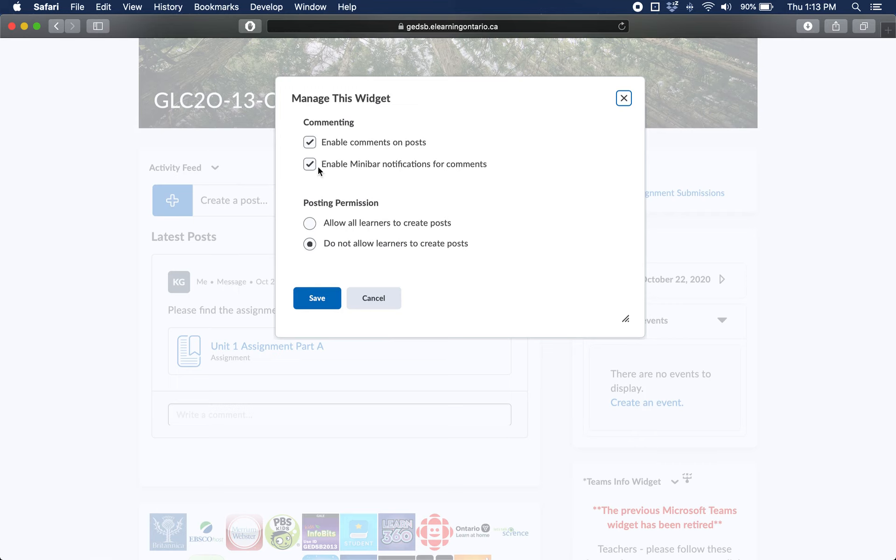
click(309, 143)
click(310, 224)
click(310, 243)
click(304, 297)
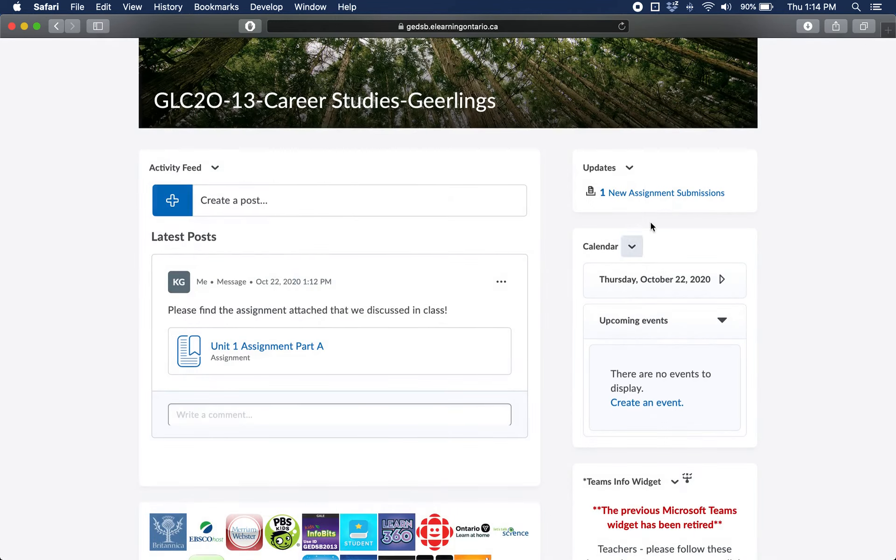